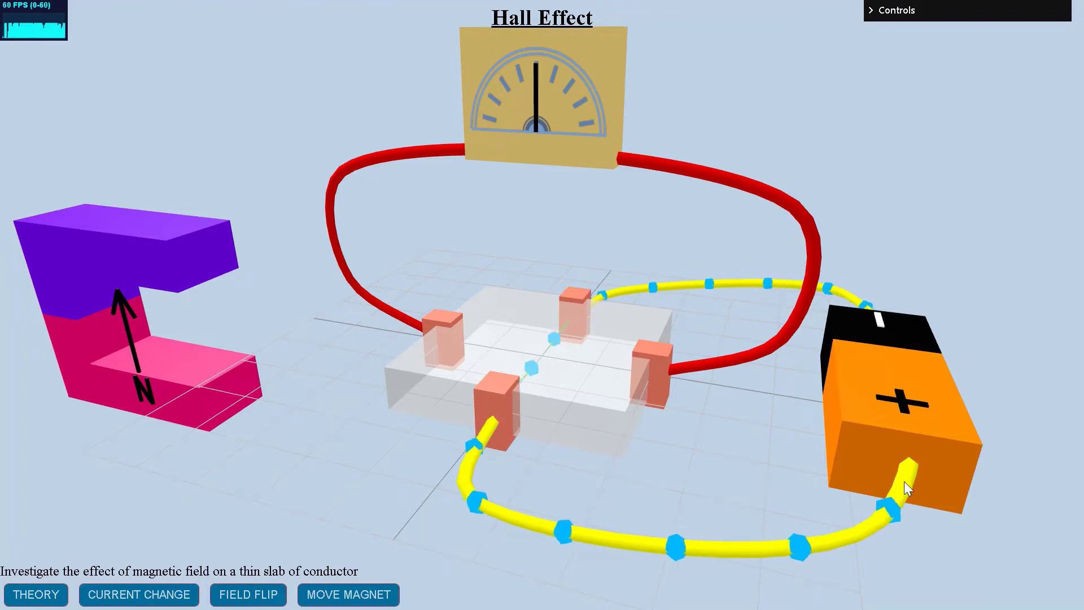
- Move the magnet in toward the conductor slab
{"action": "left_click_drag", "start_coordinate": [902, 482], "coordinate": [684, 458]}
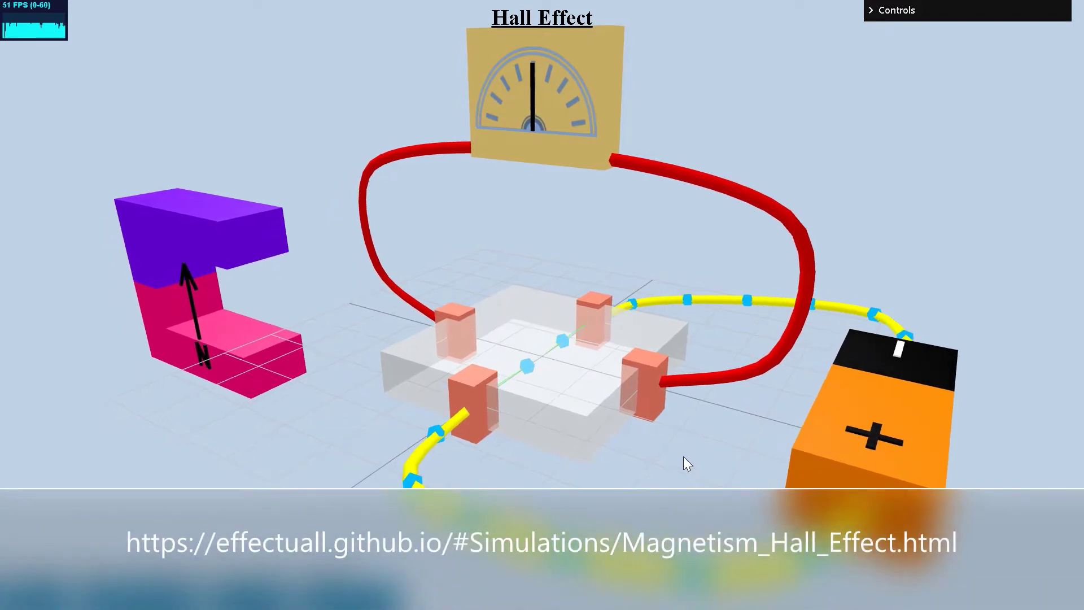
{"action": "scroll", "coordinate": [683, 456], "scroll_direction": "down", "scroll_amount": 1}
{"action": "scroll", "coordinate": [683, 456], "scroll_direction": "down", "scroll_amount": 5}
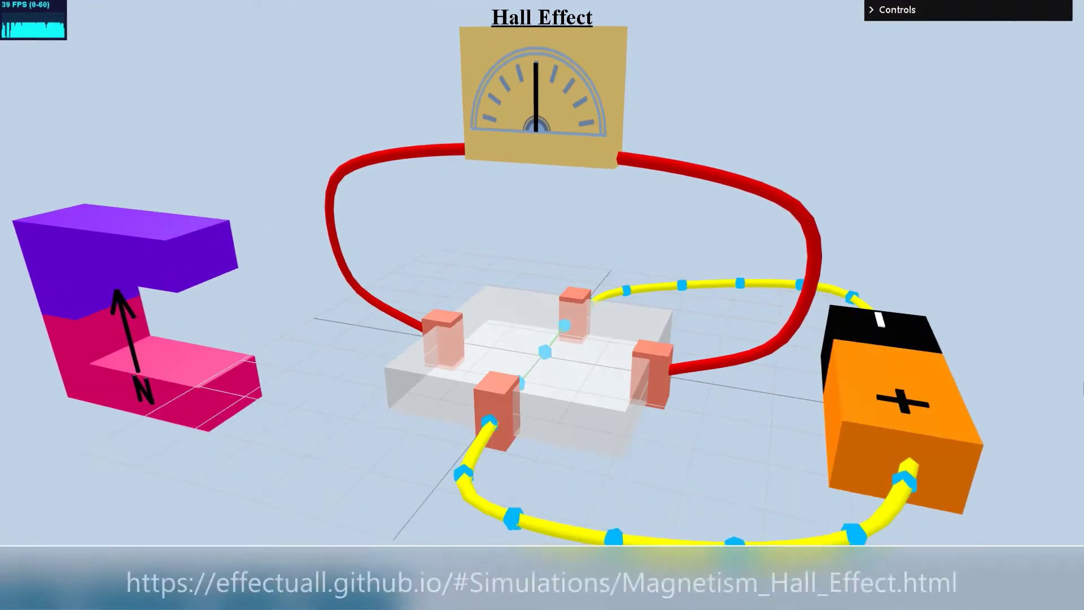
{"action": "scroll", "coordinate": [994, 342], "scroll_direction": "up", "scroll_amount": 5}
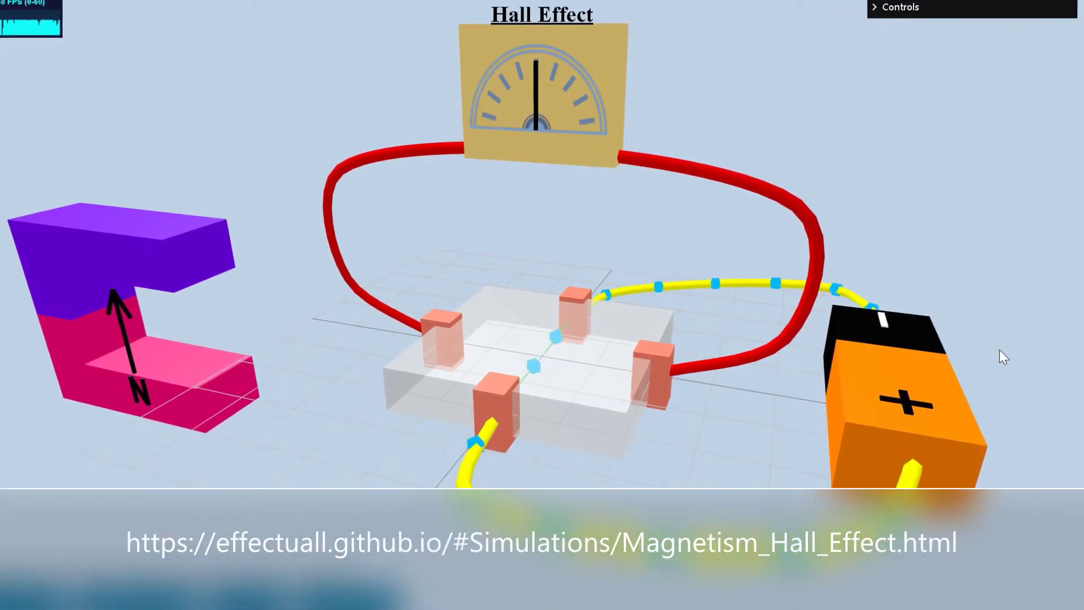
{"action": "left_click_drag", "start_coordinate": [880, 498], "coordinate": [691, 464]}
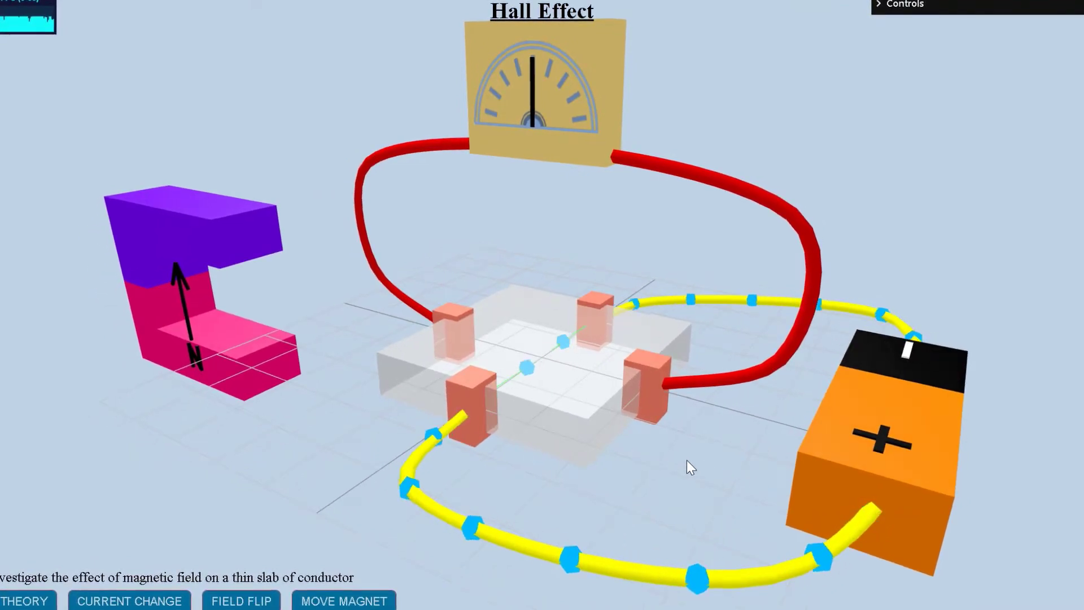
{"action": "scroll", "coordinate": [687, 460], "scroll_direction": "down", "scroll_amount": 1}
{"action": "left_click", "coordinate": [362, 603]}
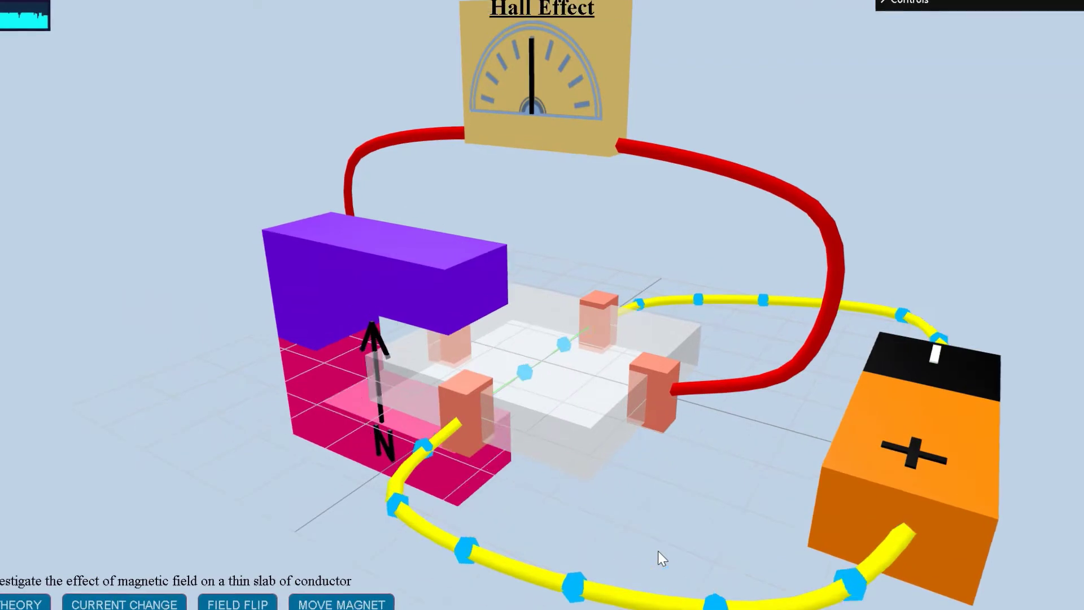
{"action": "scroll", "coordinate": [658, 547], "scroll_direction": "up", "scroll_amount": 2}
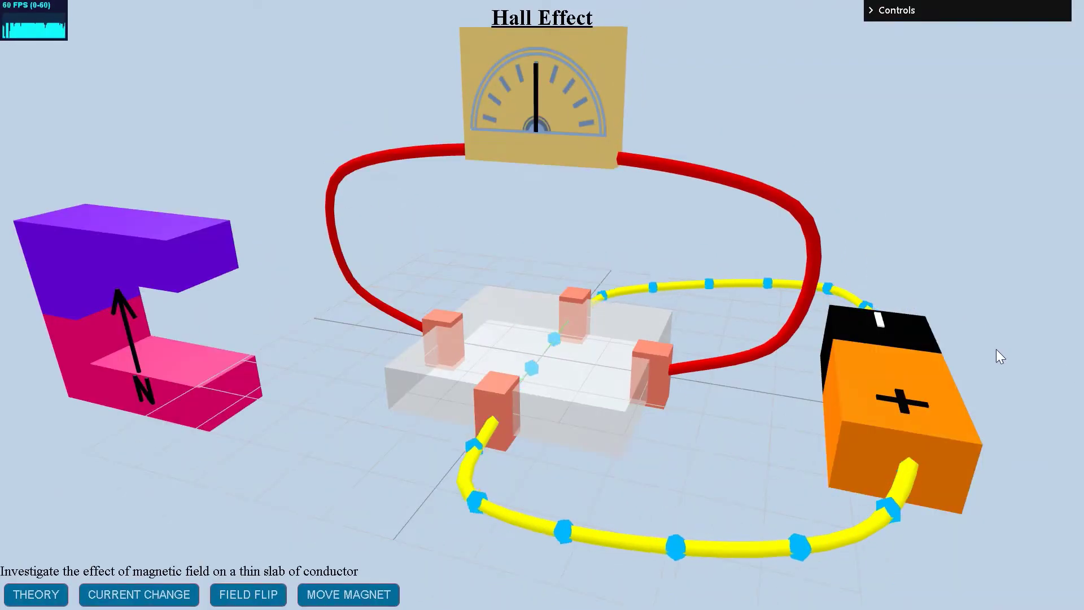
- Move the magnet over the conductor slab to apply the upward magnetic field
{"action": "left_click_drag", "start_coordinate": [902, 482], "coordinate": [759, 472]}
{"action": "left_click_drag", "start_coordinate": [875, 495], "coordinate": [683, 457]}
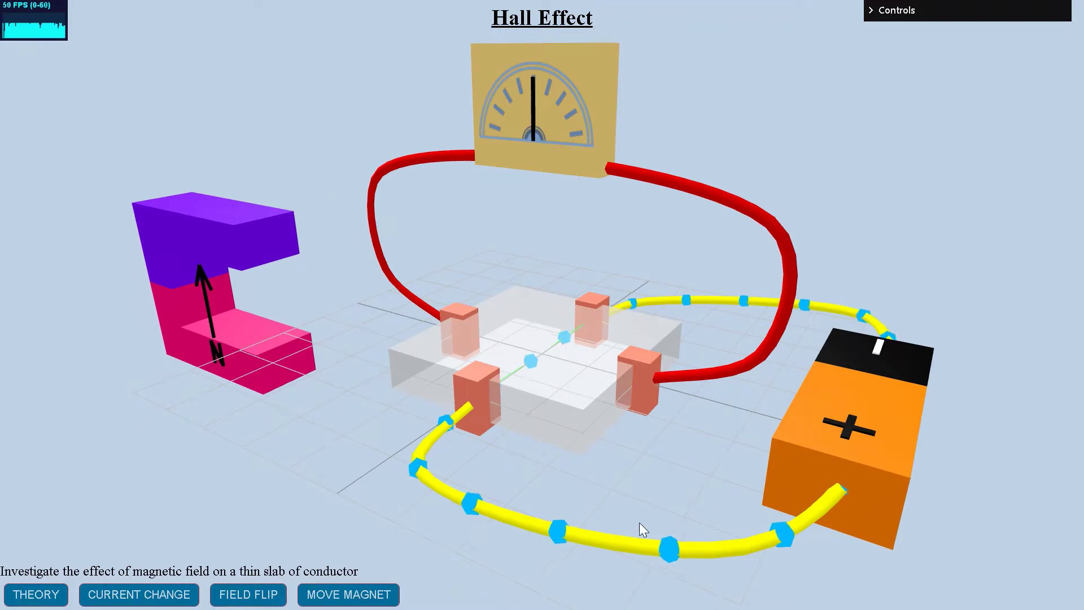
{"action": "left_click", "coordinate": [371, 599]}
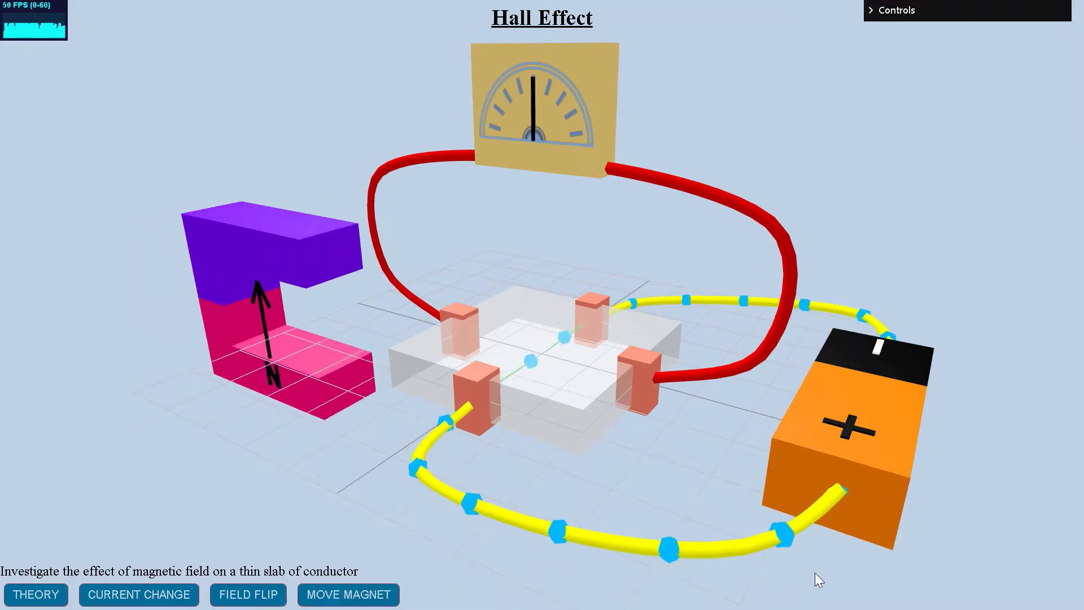
{"action": "scroll", "coordinate": [654, 544], "scroll_direction": "up", "scroll_amount": 2}
{"action": "scroll", "coordinate": [653, 538], "scroll_direction": "up", "scroll_amount": 2}
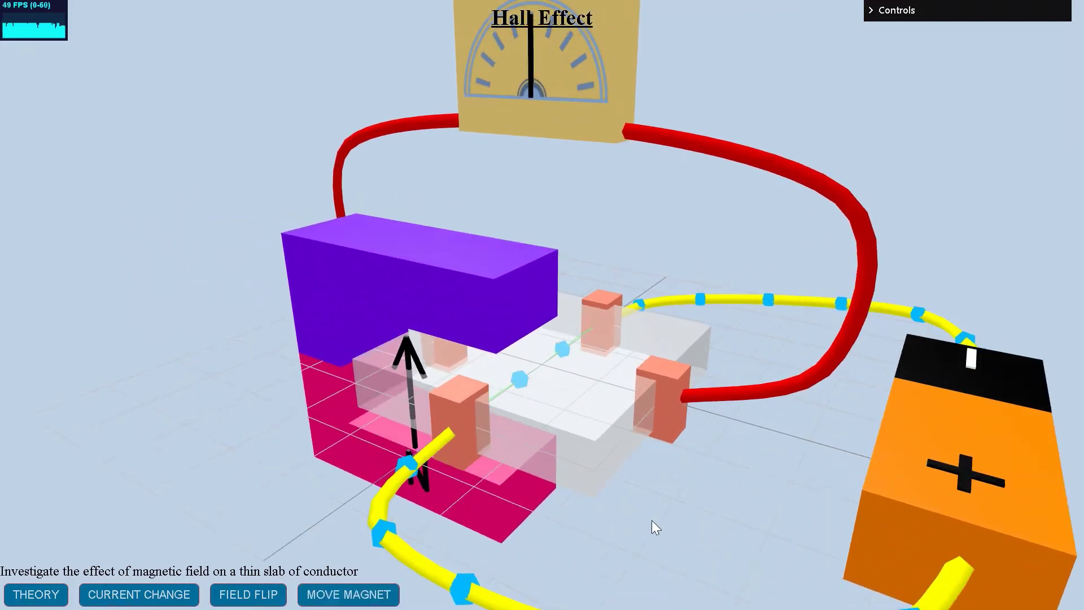
{"action": "left_click_drag", "start_coordinate": [601, 426], "coordinate": [625, 499]}
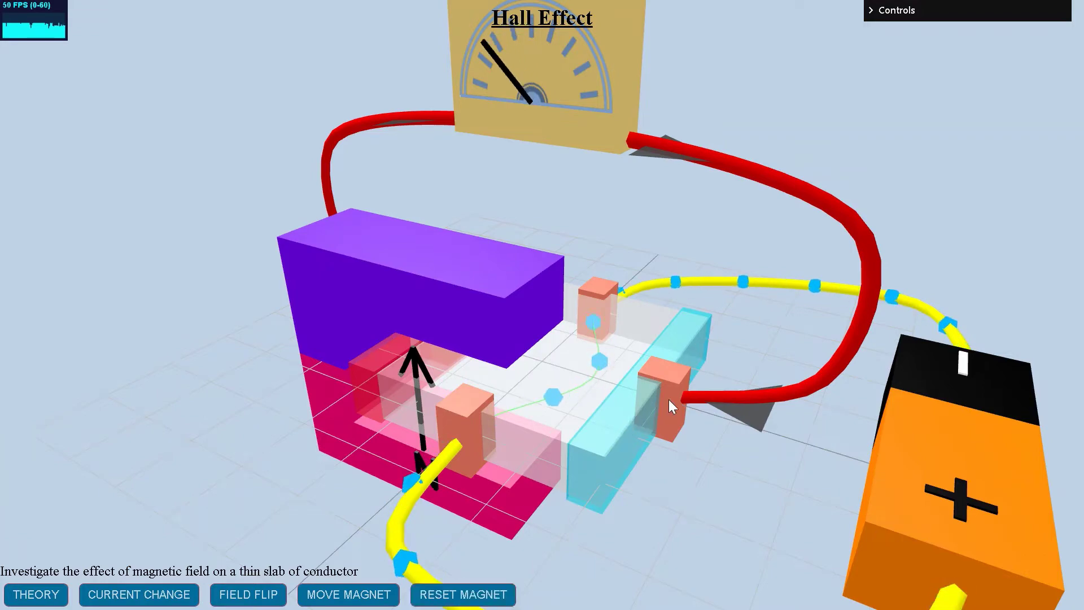
- Examine the electron path, the slab's side faces and the galvanometer needle from several angles
{"action": "mouse_move", "coordinate": [842, 445]}
{"action": "left_mouse_down"}
{"action": "mouse_move", "coordinate": [1082, 543]}
{"action": "mouse_move", "coordinate": [1044, 429]}
{"action": "mouse_move", "coordinate": [967, 337]}
{"action": "mouse_move", "coordinate": [905, 316]}
{"action": "mouse_move", "coordinate": [652, 428]}
{"action": "mouse_move", "coordinate": [829, 450]}
{"action": "left_mouse_up"}
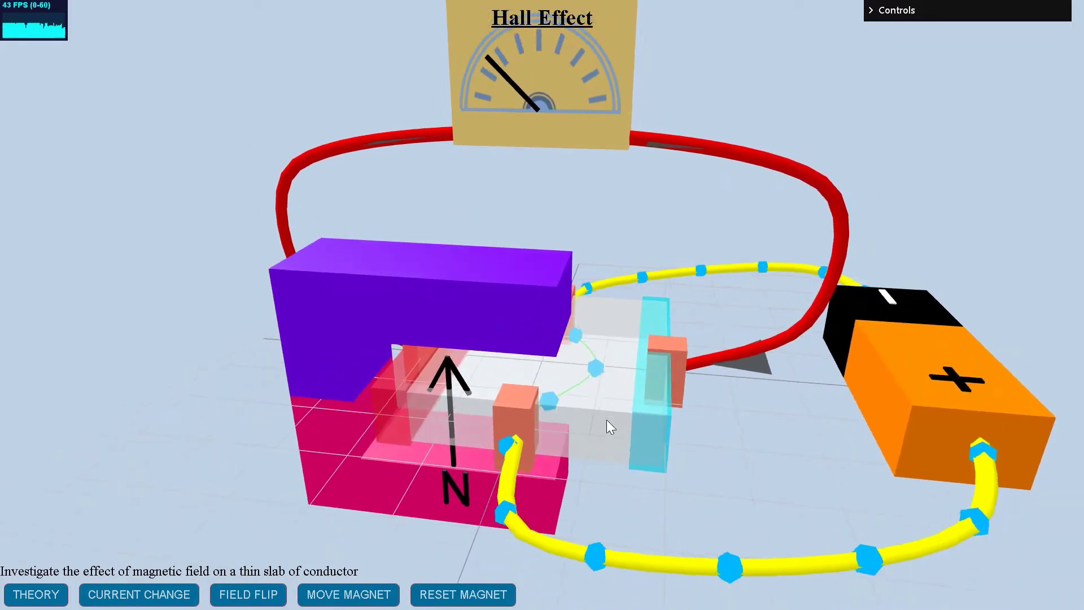
{"action": "left_click_drag", "start_coordinate": [437, 579], "coordinate": [846, 374]}
{"action": "left_click_drag", "start_coordinate": [810, 423], "coordinate": [398, 348]}
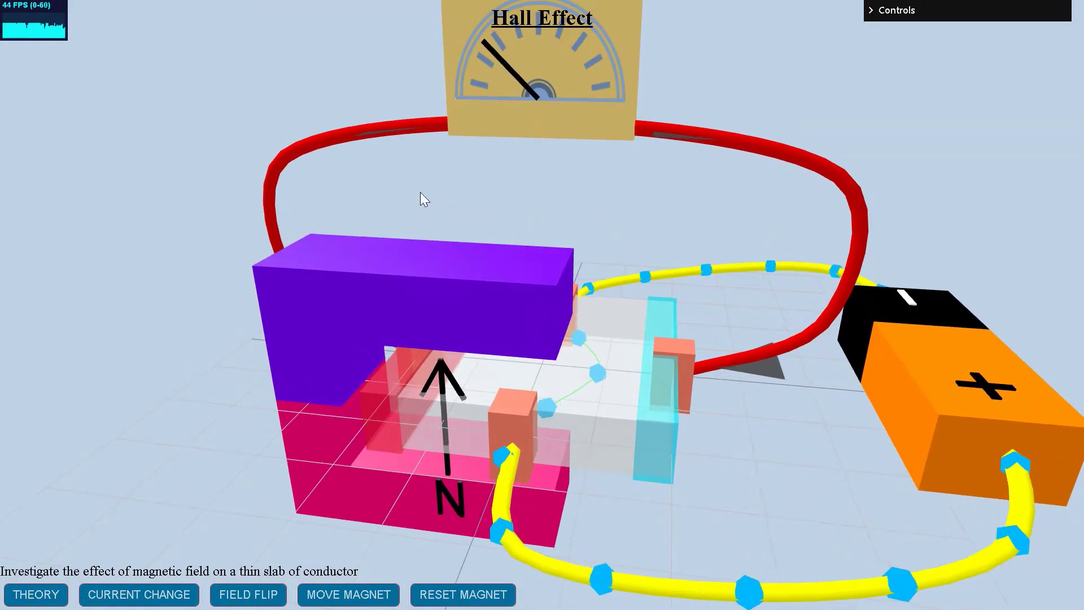
{"action": "left_click_drag", "start_coordinate": [606, 419], "coordinate": [555, 510]}
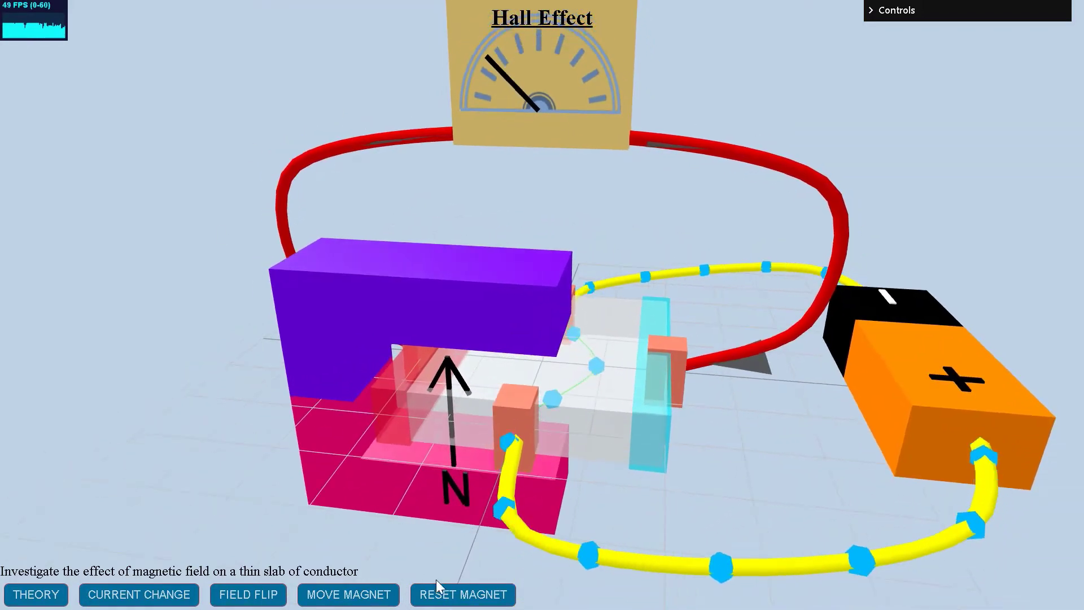
{"action": "left_click_drag", "start_coordinate": [436, 578], "coordinate": [737, 397]}
{"action": "left_click_drag", "start_coordinate": [924, 508], "coordinate": [426, 376]}
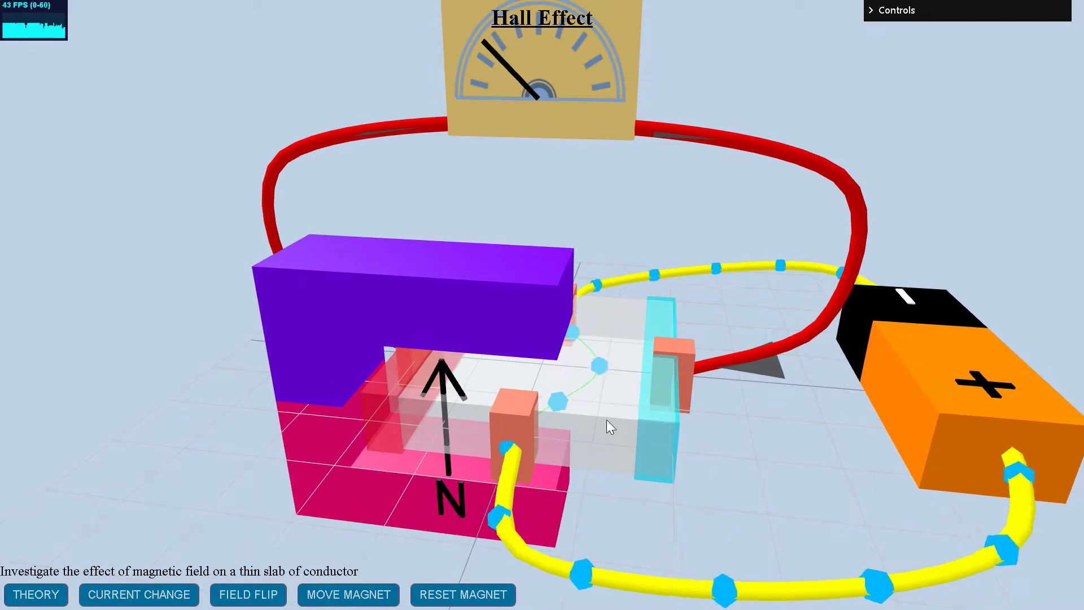
{"action": "scroll", "coordinate": [606, 420], "scroll_direction": "down", "scroll_amount": 1}
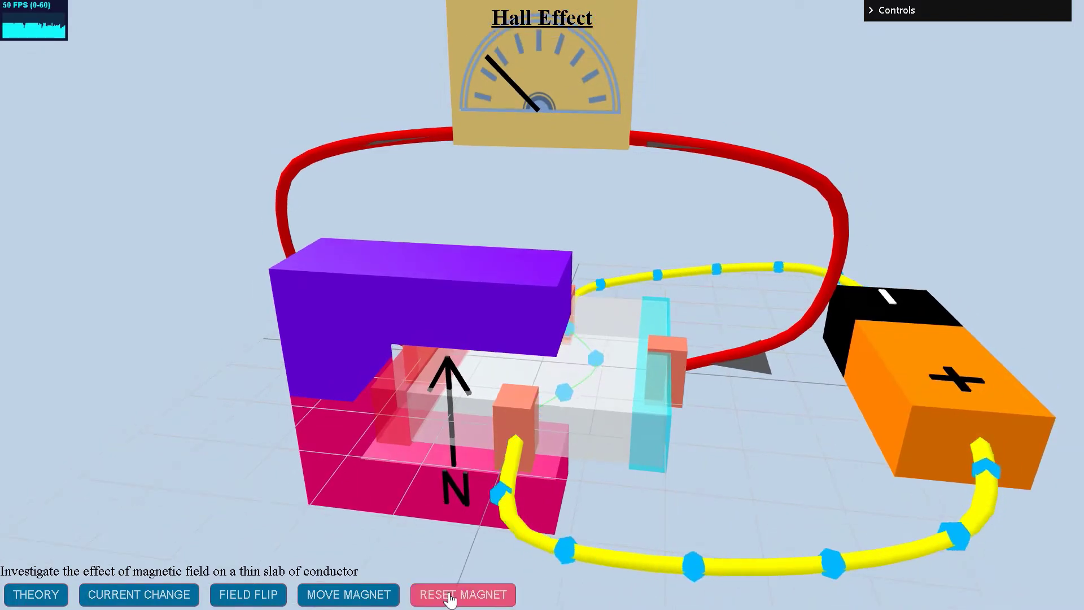
{"action": "left_click_drag", "start_coordinate": [798, 446], "coordinate": [550, 528]}
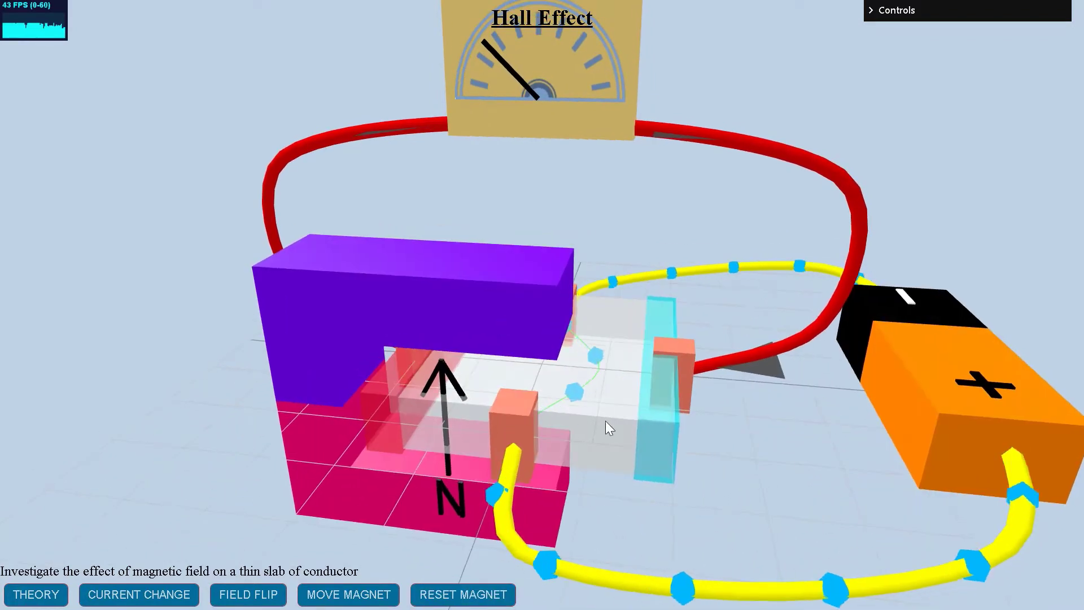
{"action": "scroll", "coordinate": [606, 421], "scroll_direction": "down", "scroll_amount": 1}
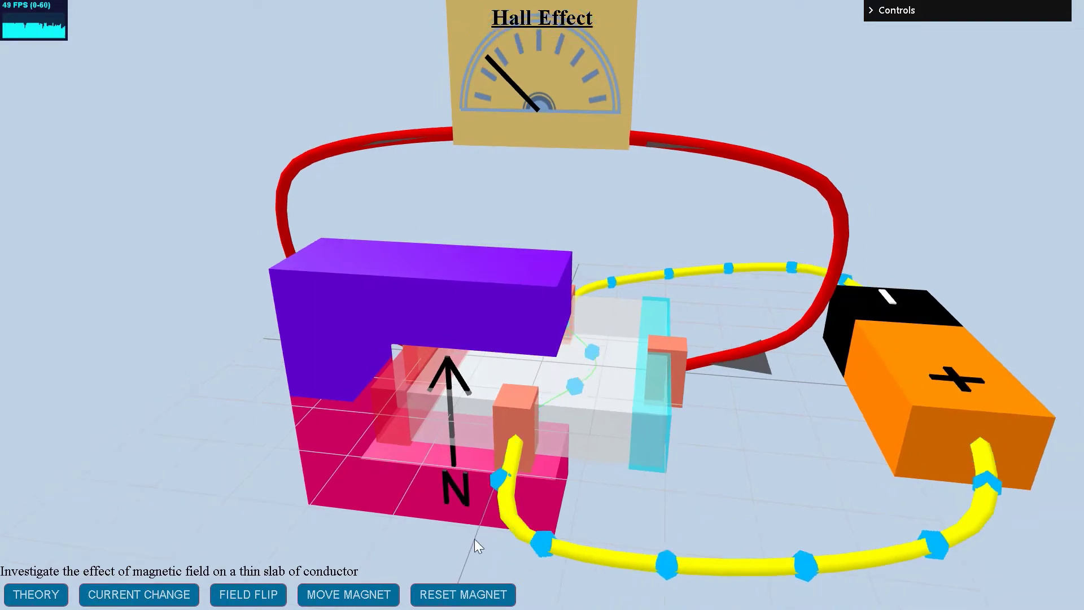
- Reset the magnet to its starting position away from the slab
{"action": "left_click", "coordinate": [444, 593]}
{"action": "left_click_drag", "start_coordinate": [691, 481], "coordinate": [604, 491]}
{"action": "left_click", "coordinate": [482, 588]}
{"action": "left_click", "coordinate": [476, 587]}
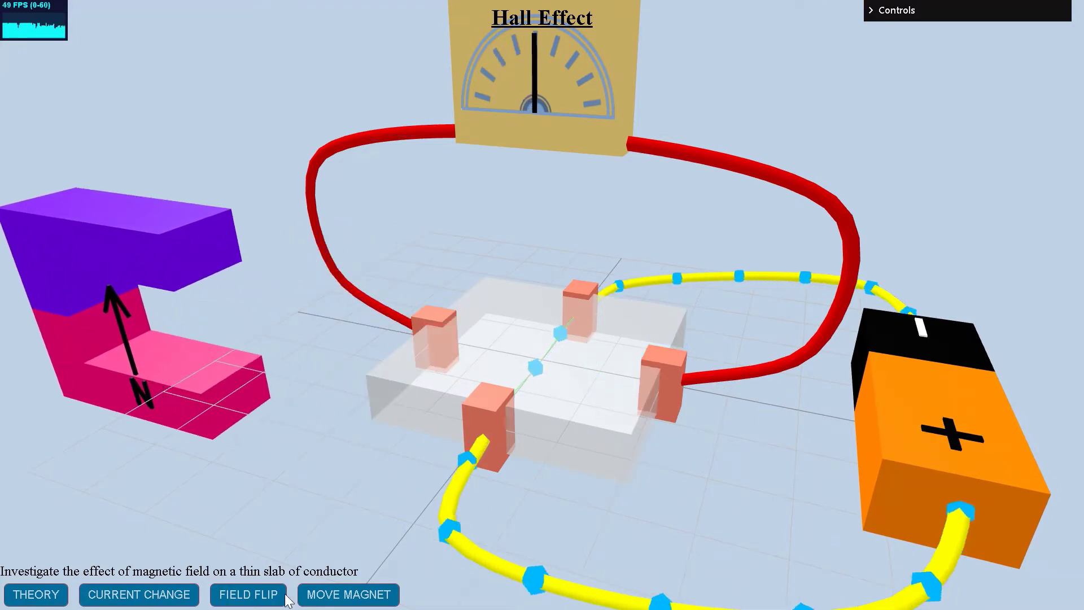
- Flip the magnet's field to point downward and move the magnet over the slab
{"action": "left_click", "coordinate": [235, 597]}
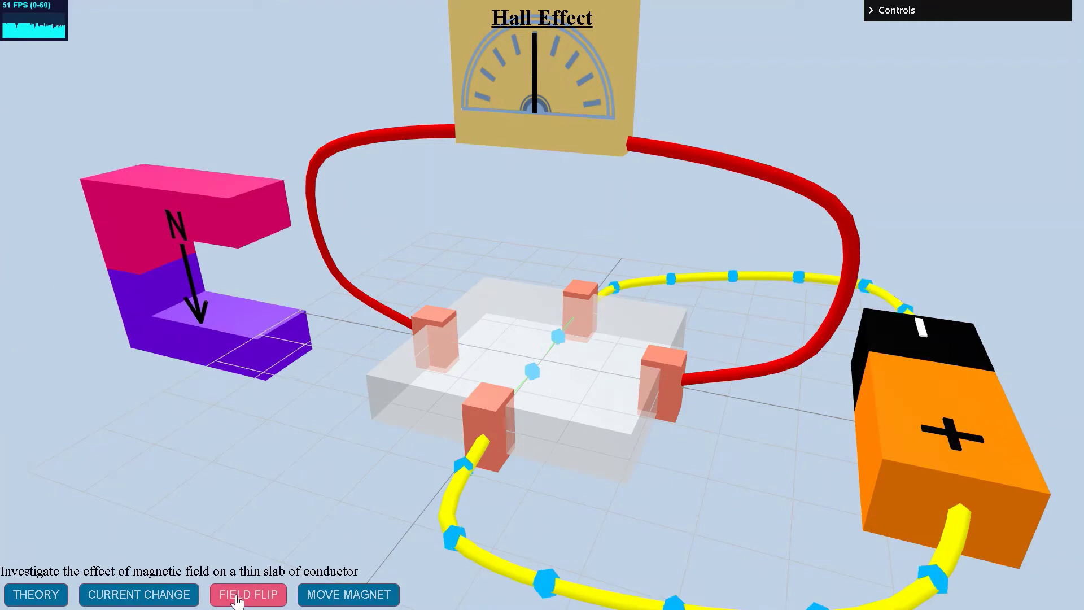
{"action": "left_click", "coordinate": [348, 596]}
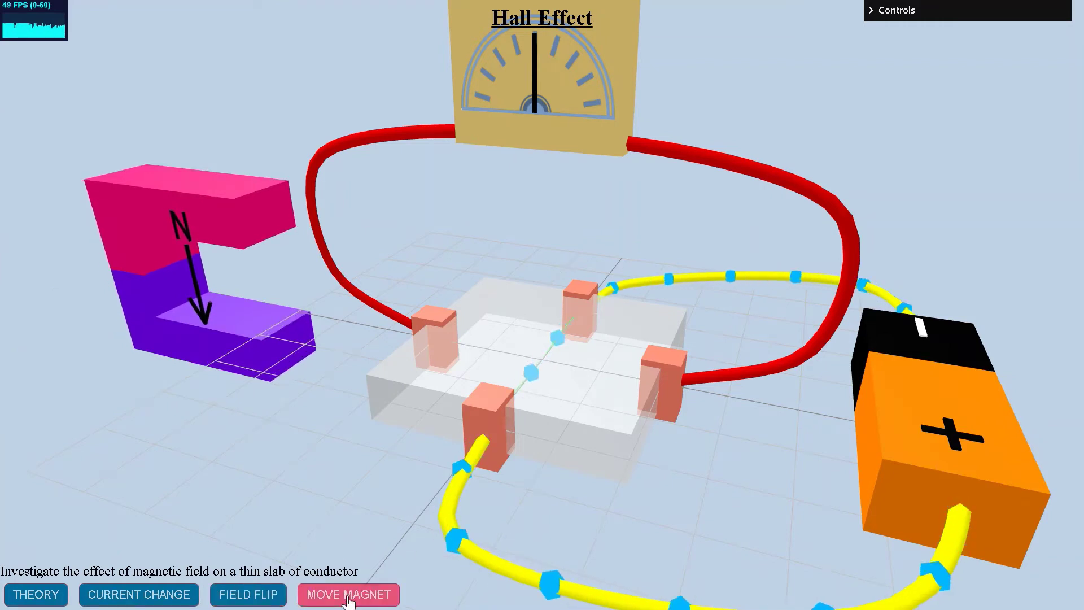
{"action": "left_click_drag", "start_coordinate": [635, 480], "coordinate": [736, 475]}
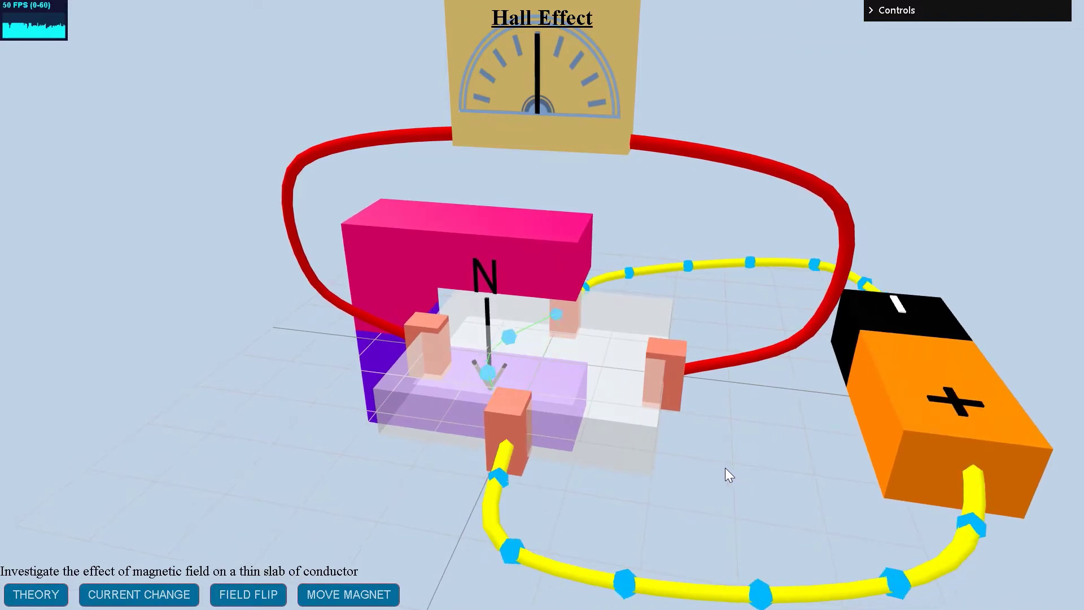
{"action": "left_click_drag", "start_coordinate": [606, 457], "coordinate": [367, 494]}
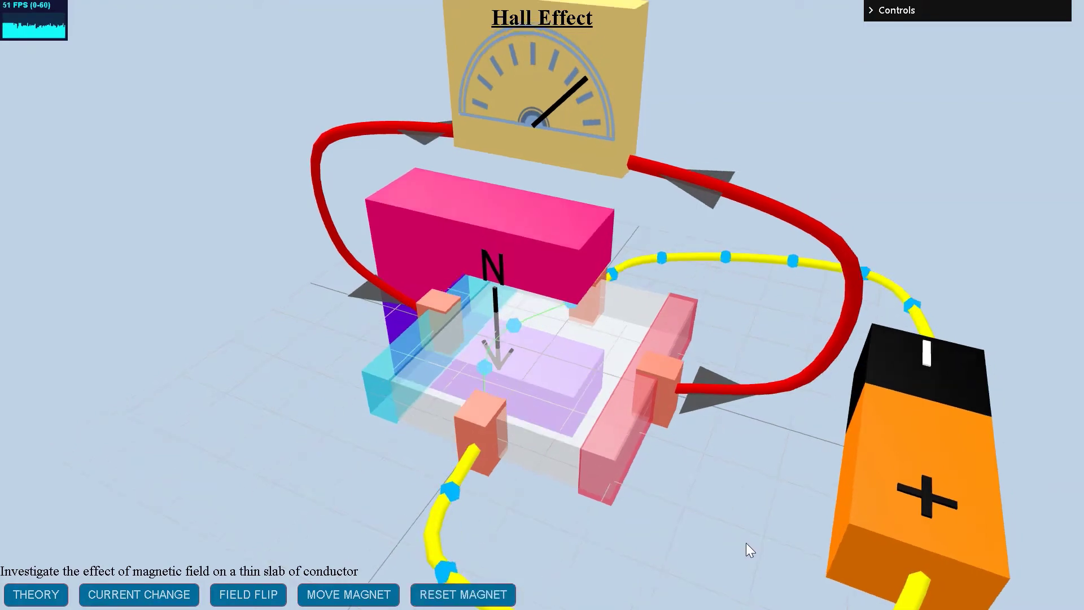
- Examine the slab's side charges, the red wires' arrows and the galvanometer under the flipped field from different angles
{"action": "left_click_drag", "start_coordinate": [698, 248], "coordinate": [639, 153]}
{"action": "left_click_drag", "start_coordinate": [771, 227], "coordinate": [464, 602]}
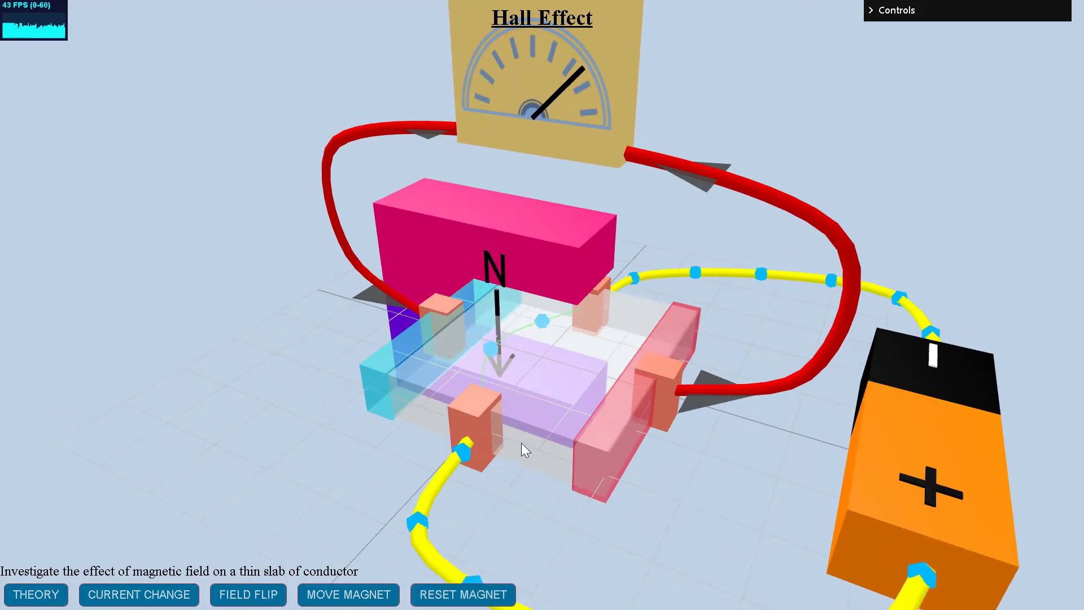
{"action": "left_click_drag", "start_coordinate": [697, 394], "coordinate": [744, 535]}
{"action": "left_click_drag", "start_coordinate": [745, 355], "coordinate": [641, 155]}
{"action": "left_click_drag", "start_coordinate": [789, 248], "coordinate": [464, 602]}
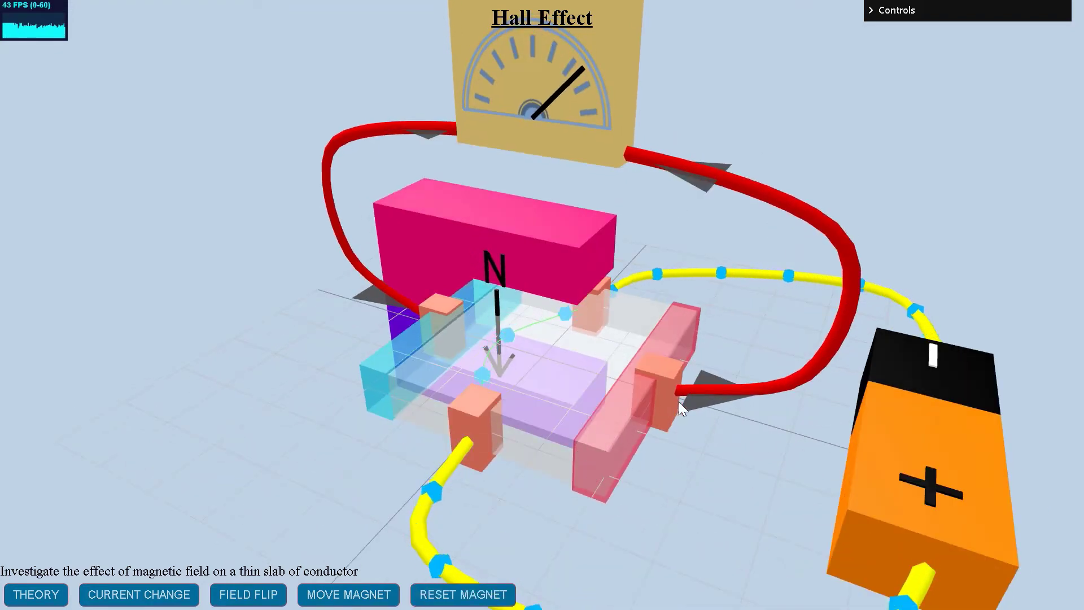
{"action": "left_click_drag", "start_coordinate": [698, 248], "coordinate": [639, 153]}
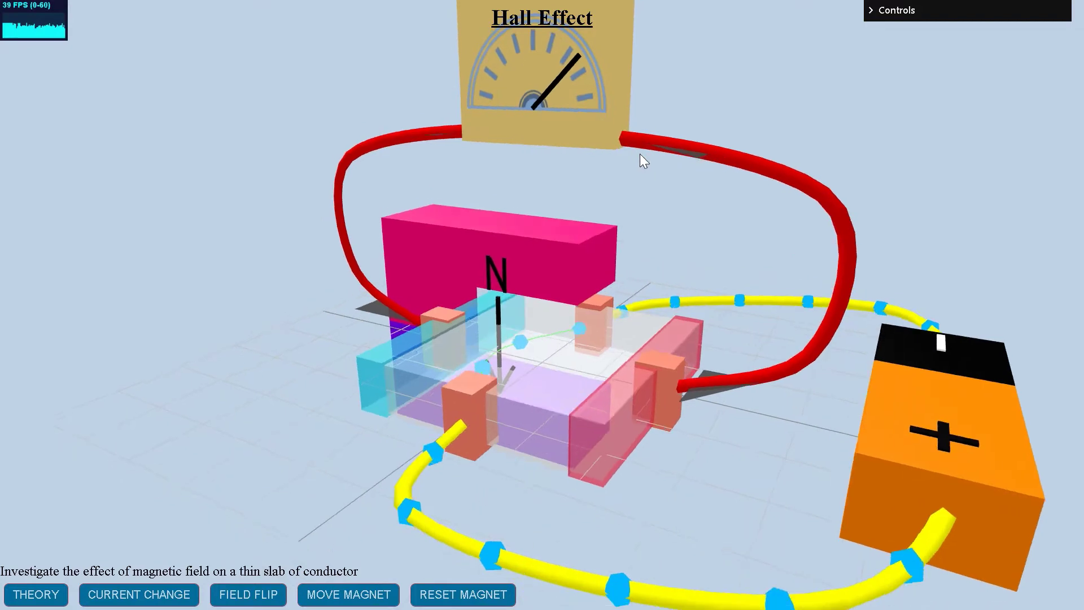
{"action": "left_click_drag", "start_coordinate": [773, 231], "coordinate": [368, 500]}
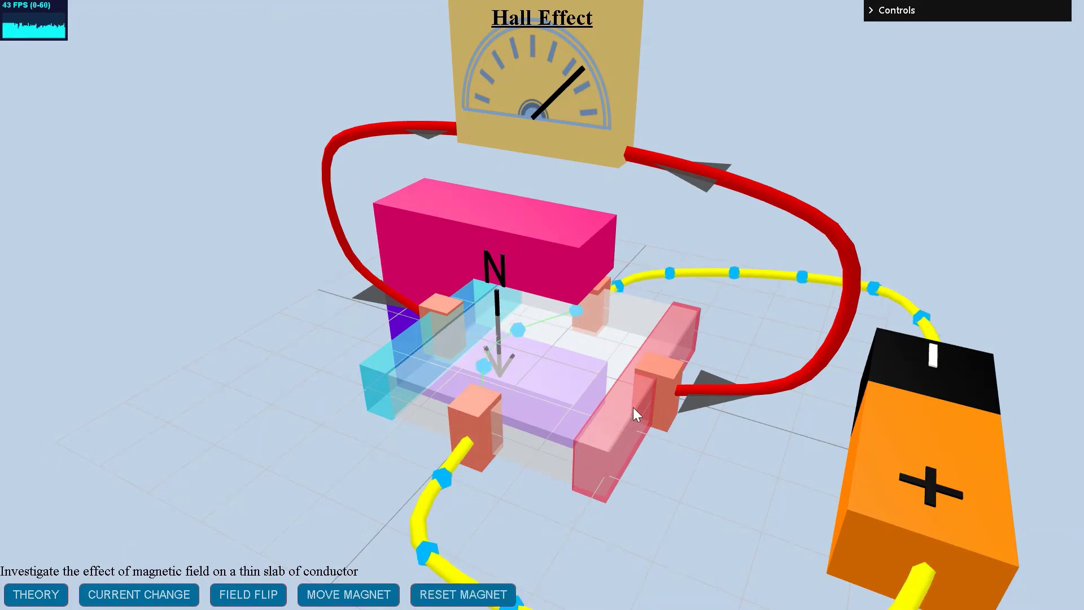
- Reset the magnet away from the slab and reverse the battery's current direction
{"action": "left_click", "coordinate": [462, 594]}
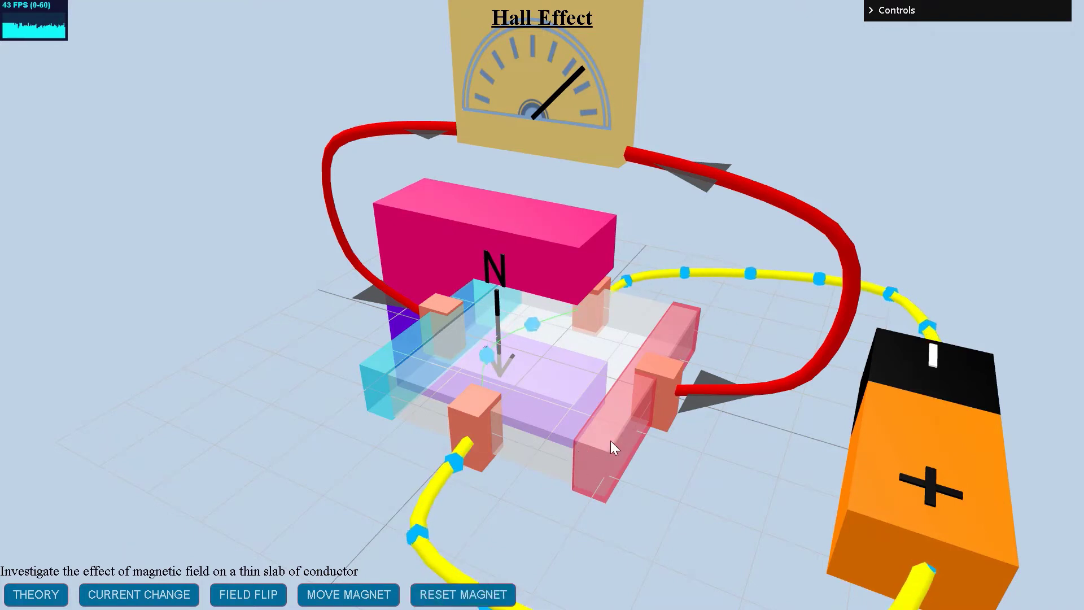
{"action": "left_click", "coordinate": [464, 595]}
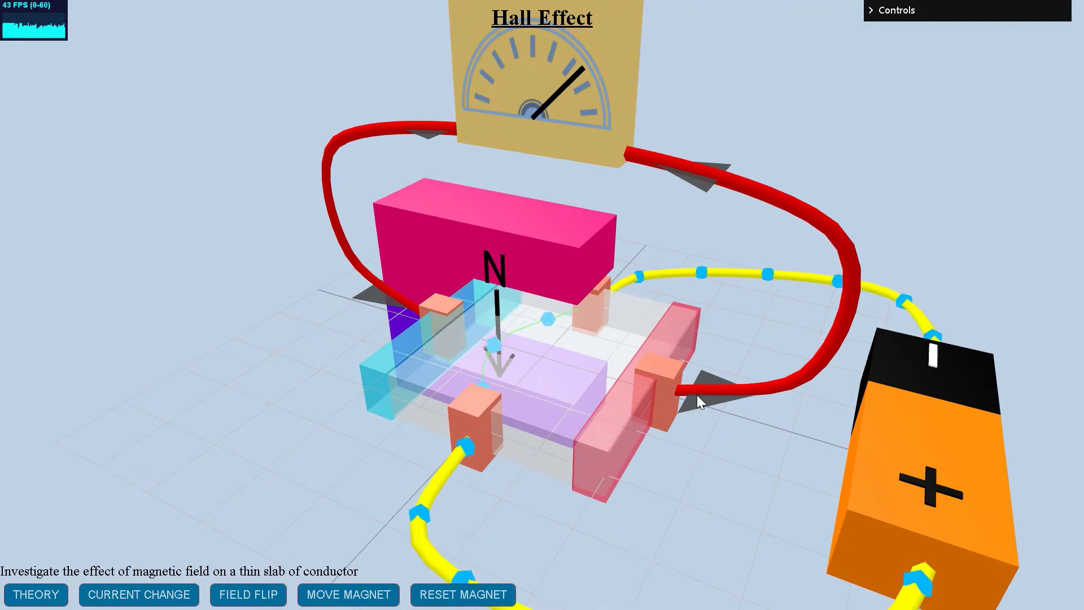
{"action": "left_click_drag", "start_coordinate": [751, 364], "coordinate": [790, 248]}
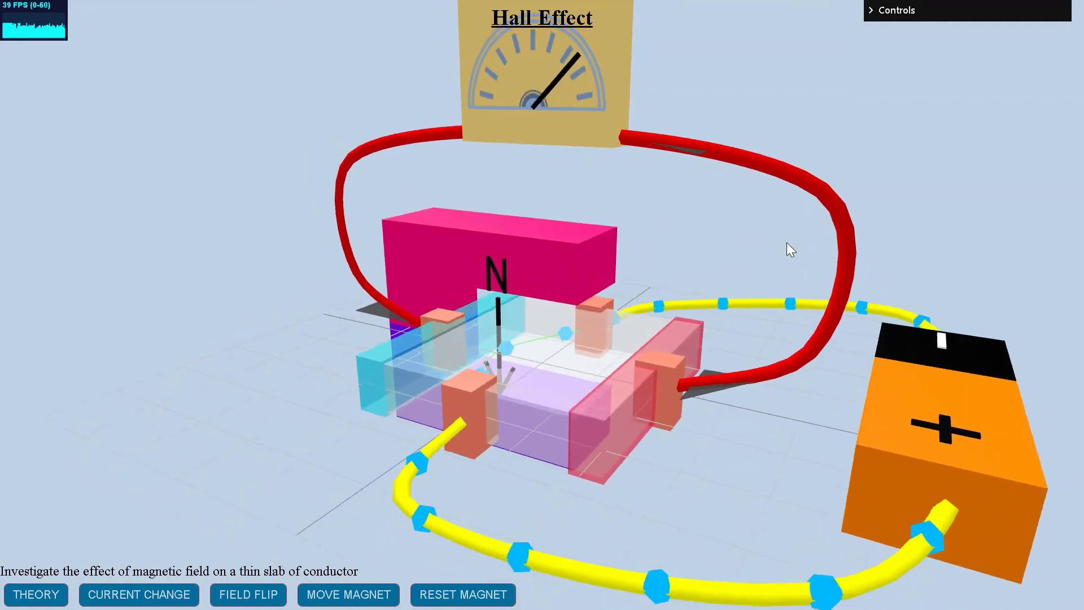
{"action": "left_click", "coordinate": [493, 598]}
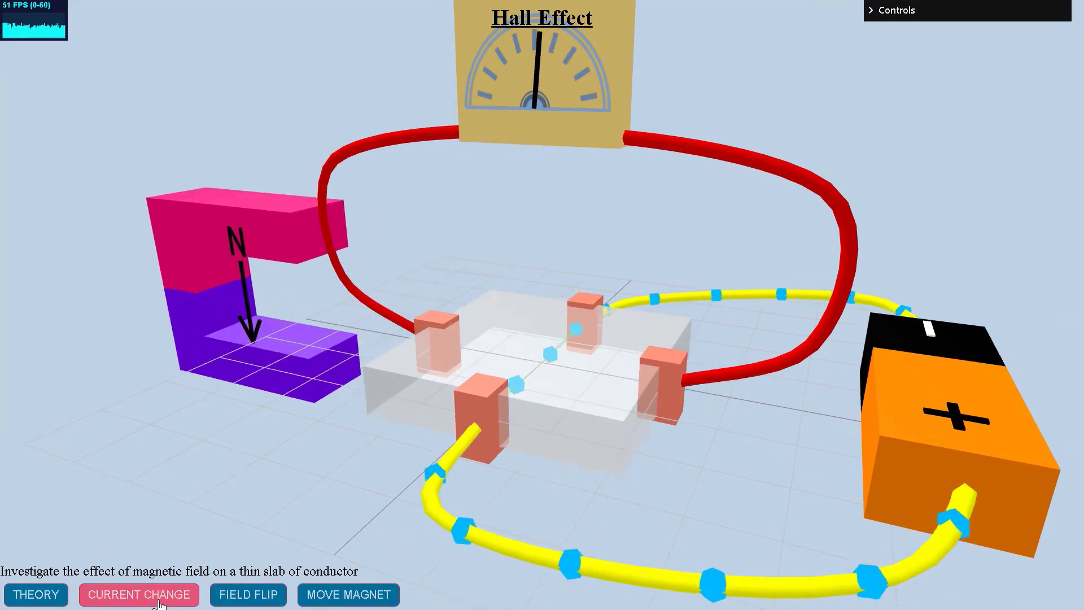
{"action": "left_click", "coordinate": [164, 603]}
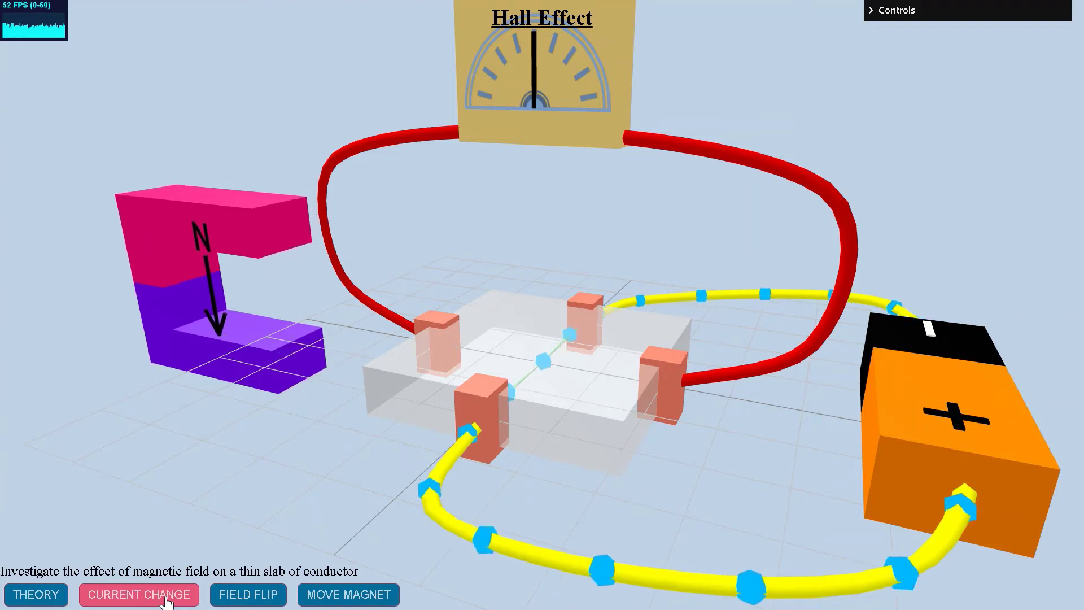
{"action": "left_click", "coordinate": [166, 603]}
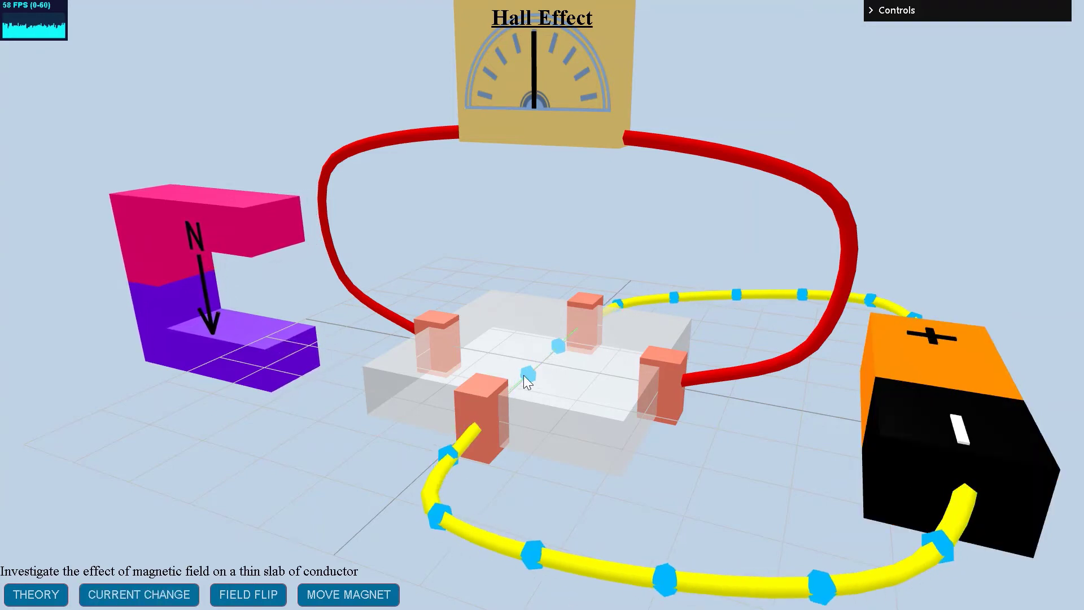
- Move the flipped magnet over the slab with the battery current reversed
{"action": "left_click_drag", "start_coordinate": [695, 467], "coordinate": [731, 519]}
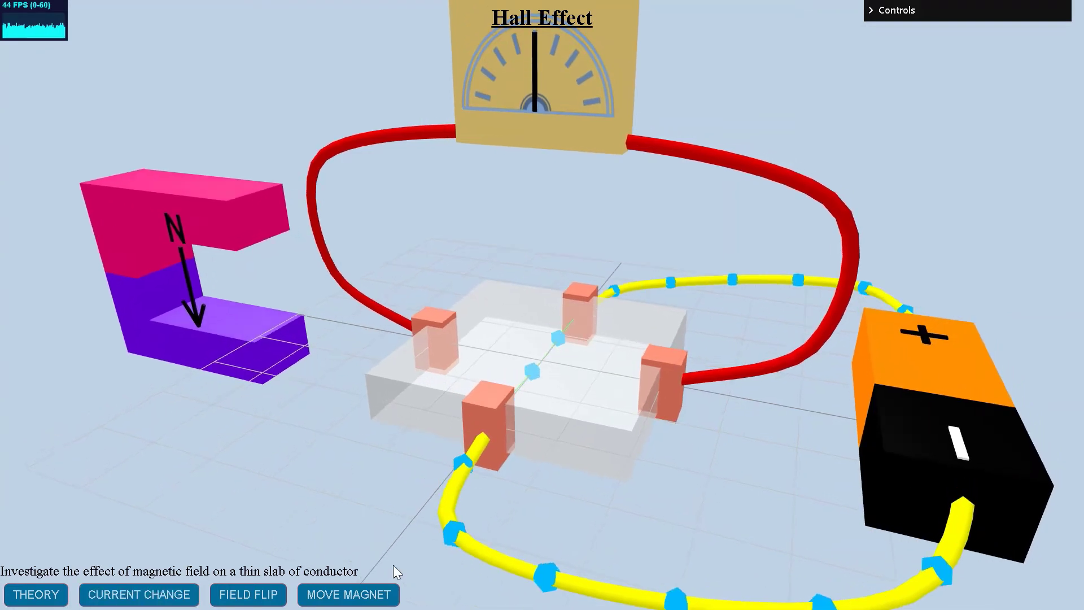
{"action": "left_click", "coordinate": [364, 595]}
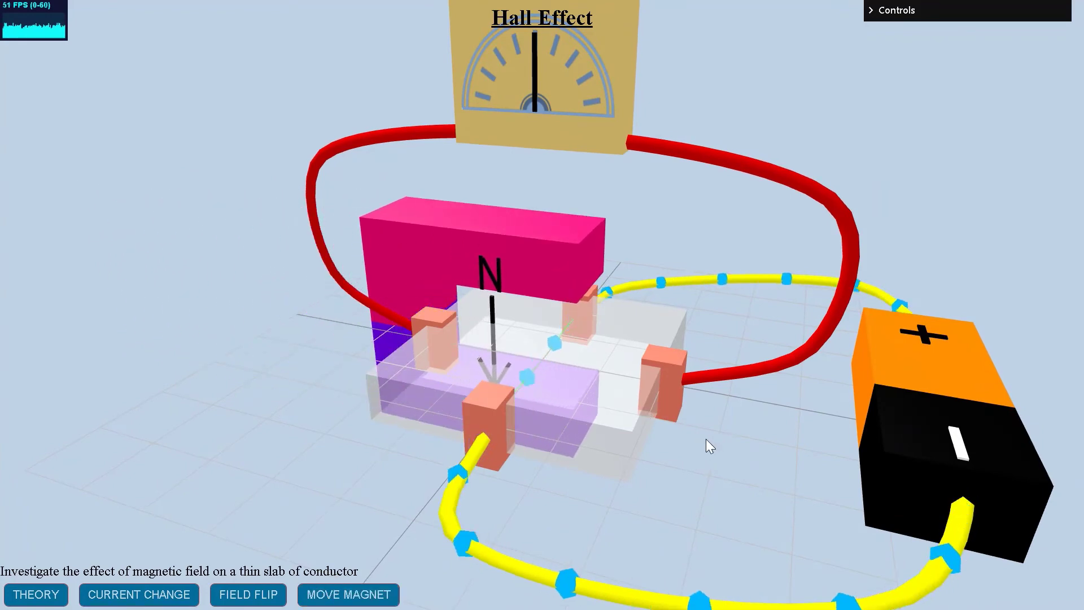
{"action": "left_click_drag", "start_coordinate": [632, 467], "coordinate": [741, 490]}
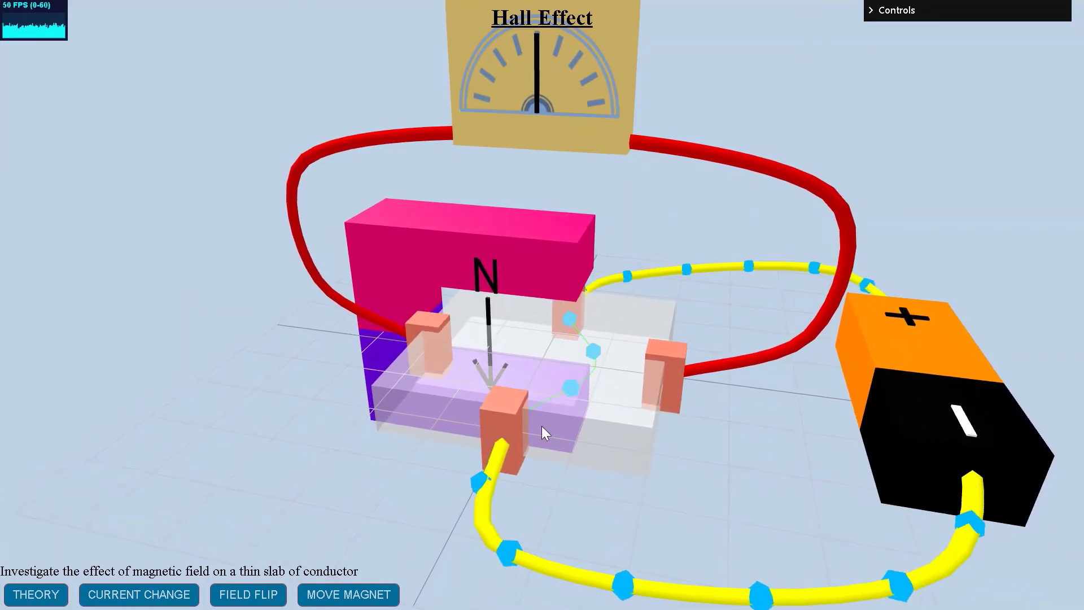
- Inspect the charges on the slab's opposite sides and reset the magnet away from the slab
{"action": "left_click", "coordinate": [618, 427]}
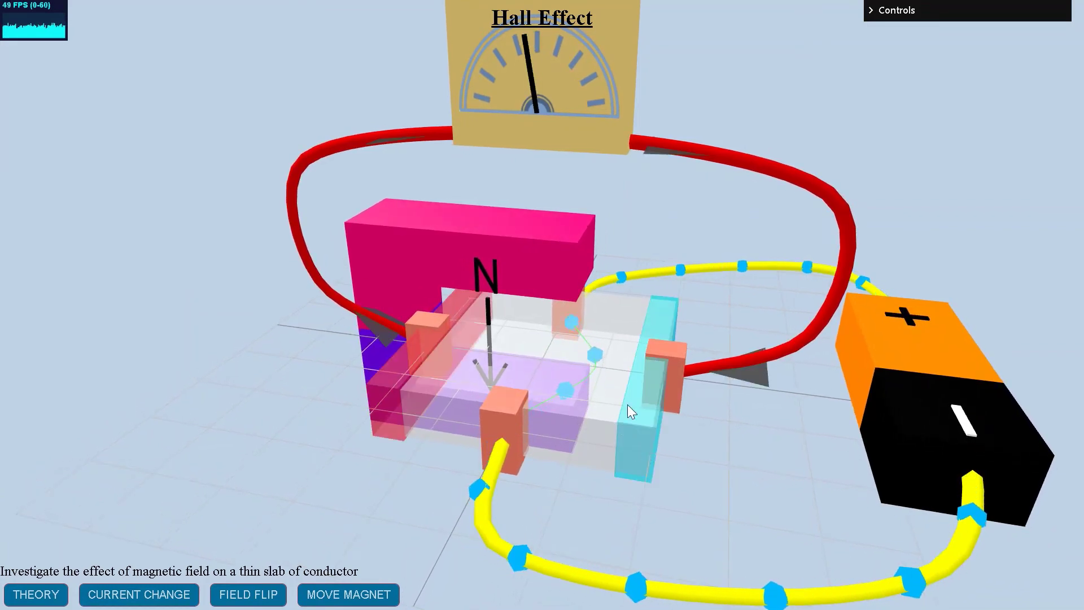
{"action": "left_click", "coordinate": [424, 356]}
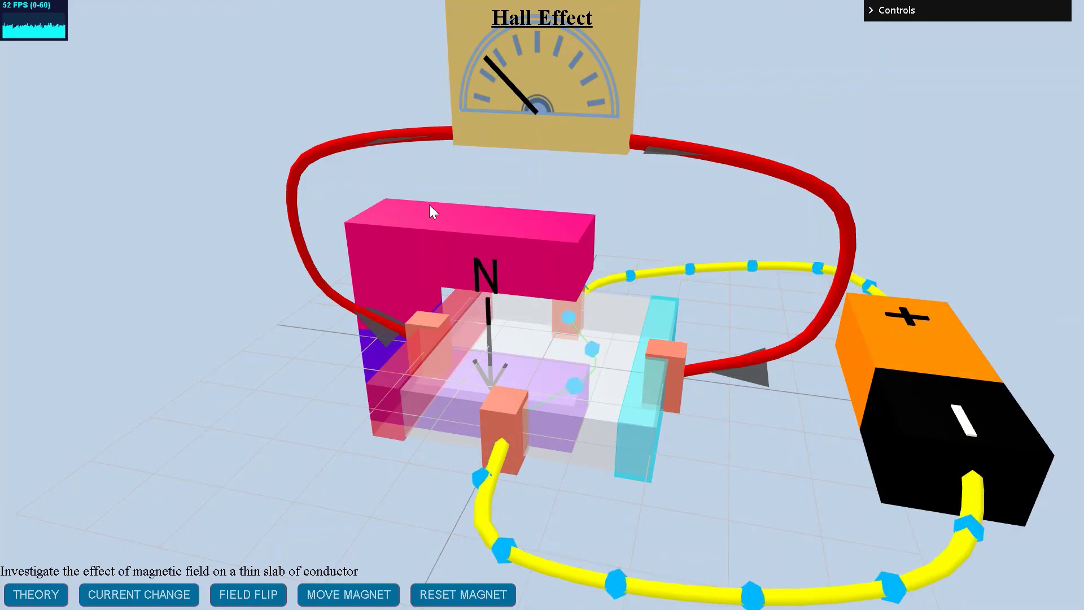
{"action": "left_click", "coordinate": [463, 602]}
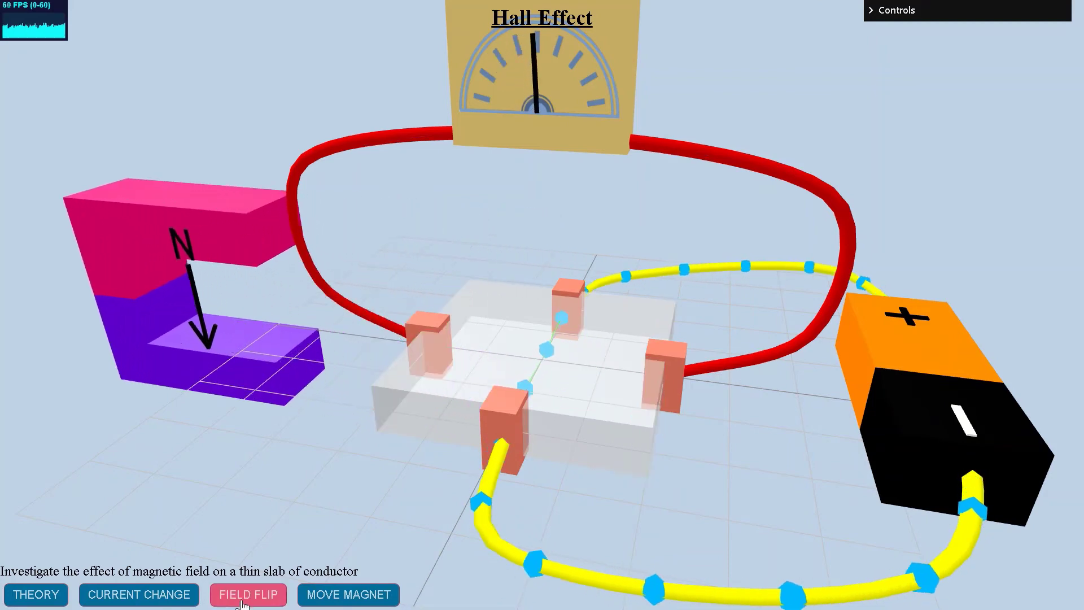
- Flip the magnet's field to point upward and move the magnet over the slab
{"action": "left_click", "coordinate": [243, 597]}
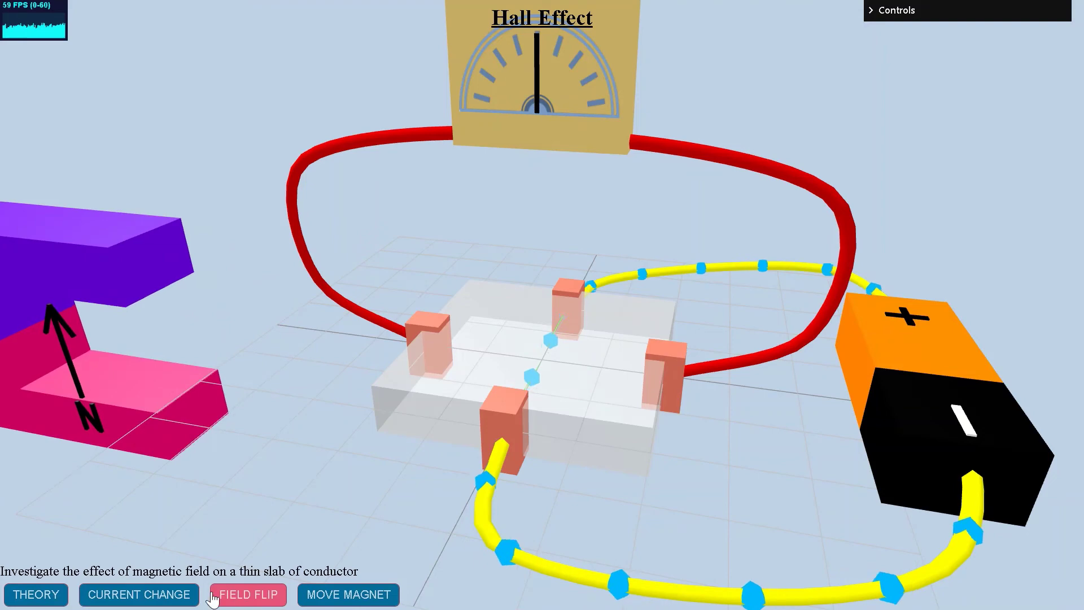
{"action": "left_click", "coordinate": [139, 595]}
{"action": "left_click", "coordinate": [352, 600]}
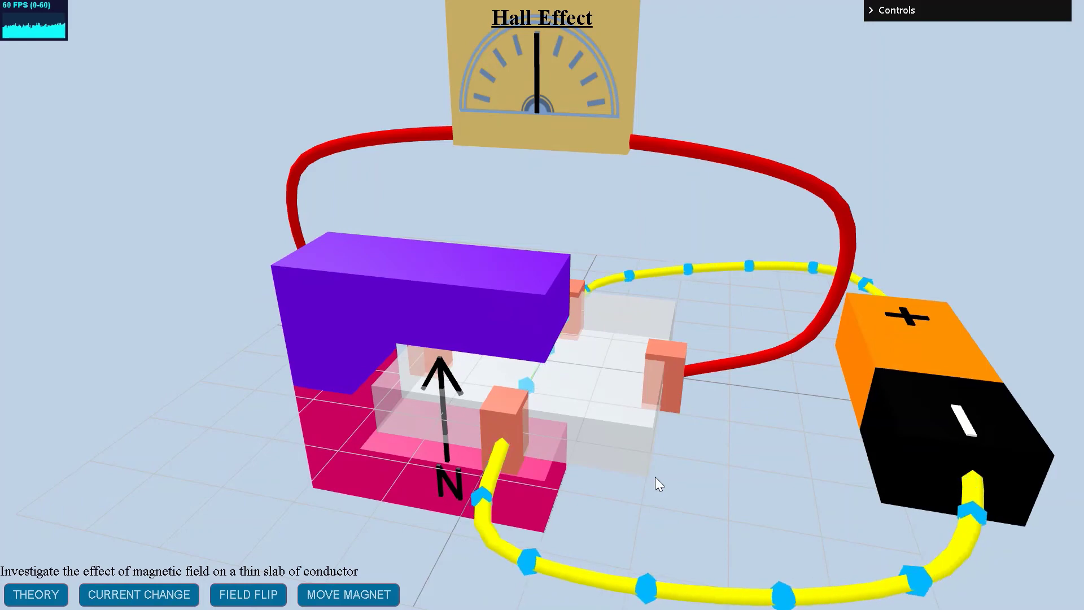
- Examine the slab's side charges, the electron path and the galvanometer under the upward field from different angles and distances
{"action": "left_click_drag", "start_coordinate": [640, 474], "coordinate": [473, 377]}
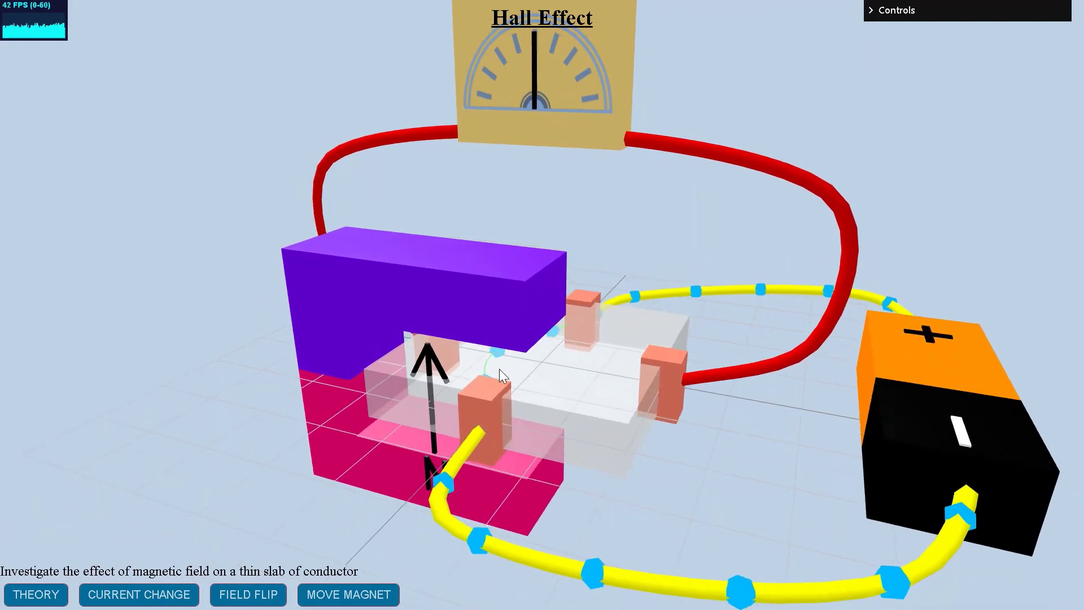
{"action": "scroll", "coordinate": [510, 406], "scroll_direction": "up", "scroll_amount": 3}
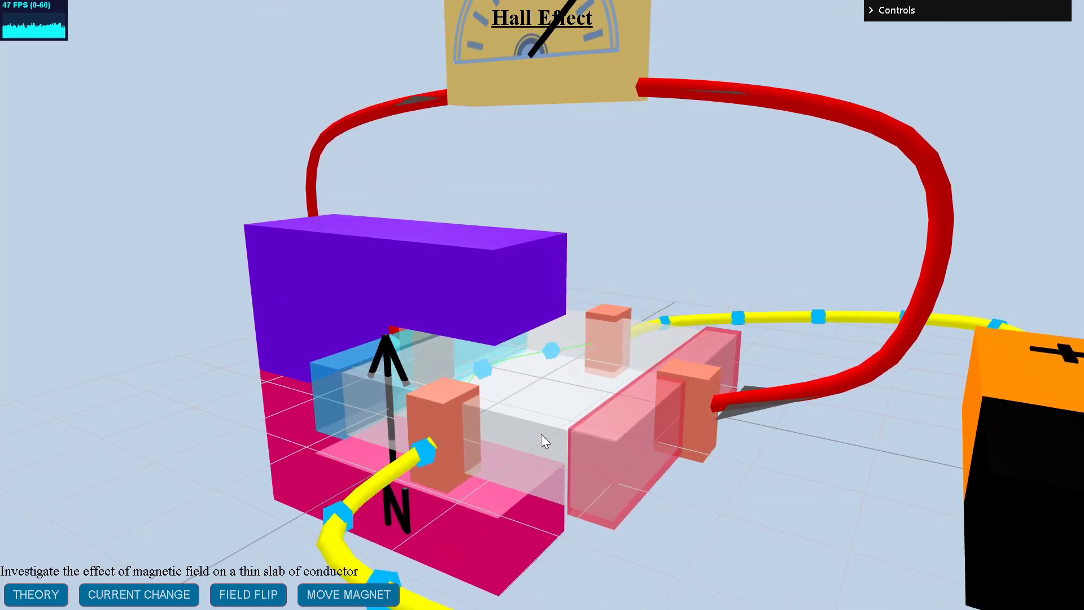
{"action": "scroll", "coordinate": [541, 433], "scroll_direction": "down", "scroll_amount": 3}
{"action": "scroll", "coordinate": [555, 457], "scroll_direction": "down", "scroll_amount": 2}
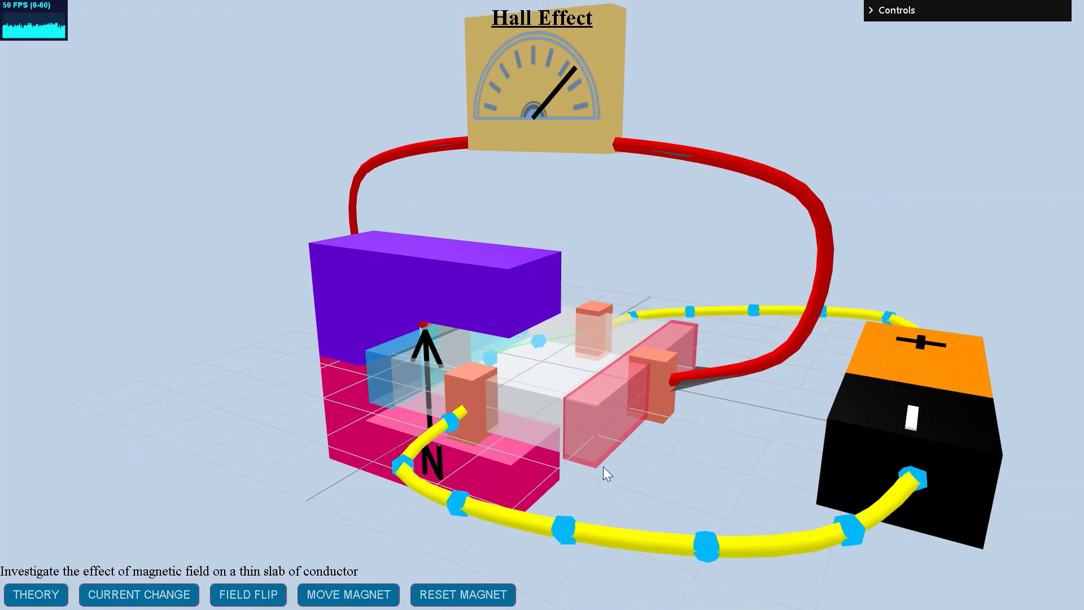
{"action": "left_click_drag", "start_coordinate": [607, 464], "coordinate": [610, 483]}
{"action": "scroll", "coordinate": [541, 432], "scroll_direction": "up", "scroll_amount": 3}
{"action": "scroll", "coordinate": [541, 432], "scroll_direction": "down", "scroll_amount": 3}
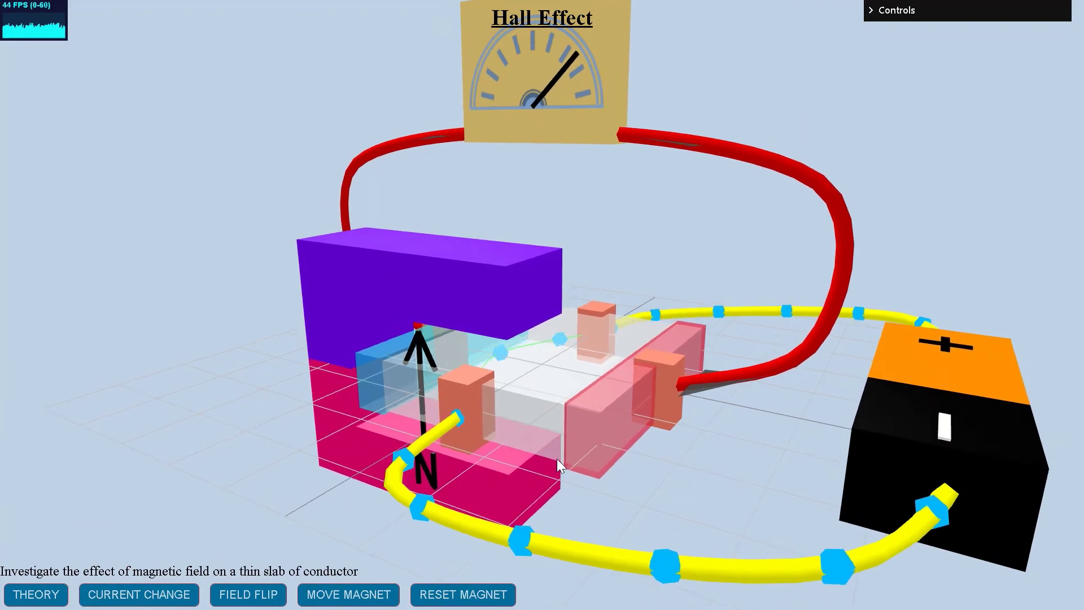
{"action": "scroll", "coordinate": [555, 458], "scroll_direction": "down", "scroll_amount": 1}
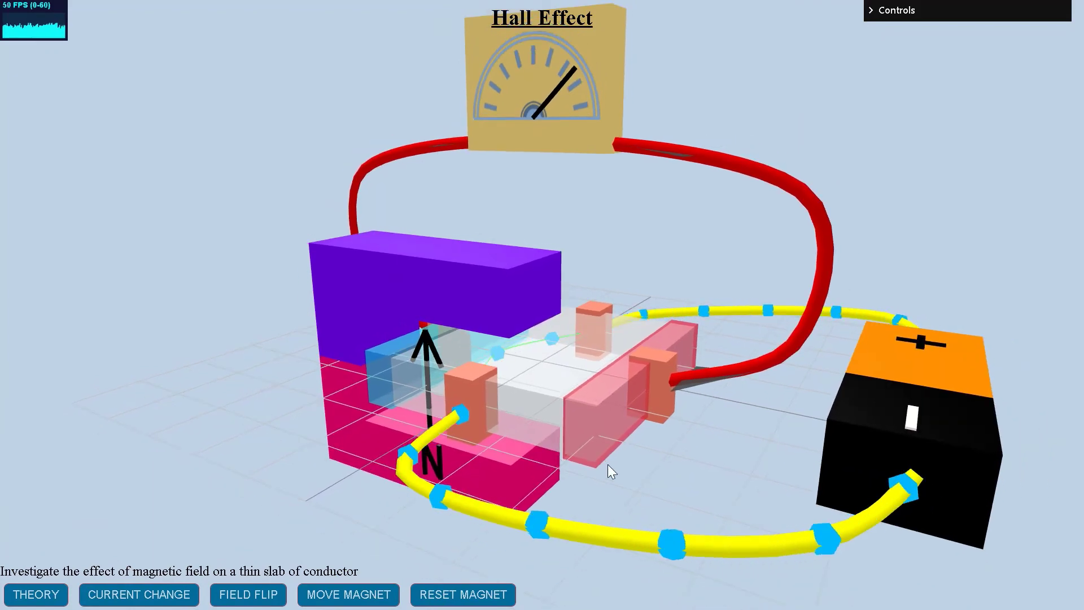
{"action": "left_click_drag", "start_coordinate": [609, 480], "coordinate": [609, 484]}
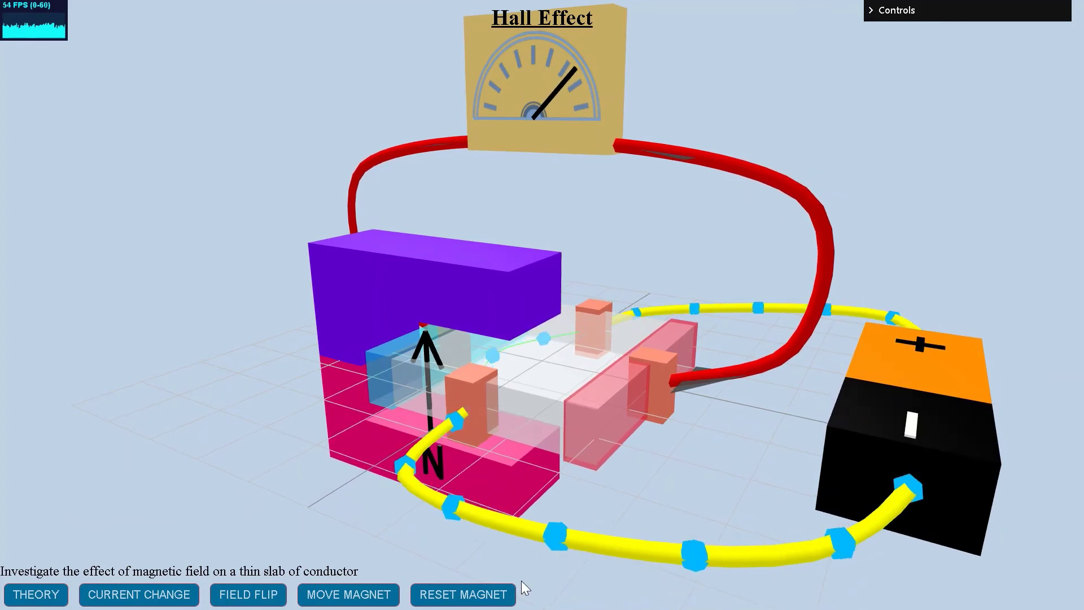
- Reset the magnet to its starting position away from the slab
{"action": "left_click", "coordinate": [452, 598]}
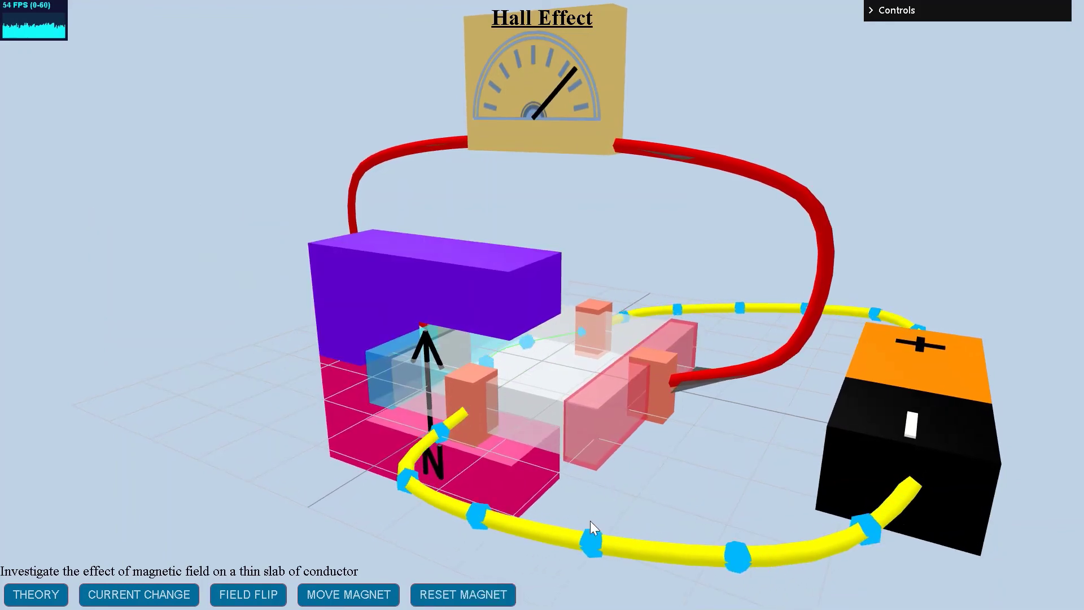
{"action": "left_click", "coordinate": [451, 596]}
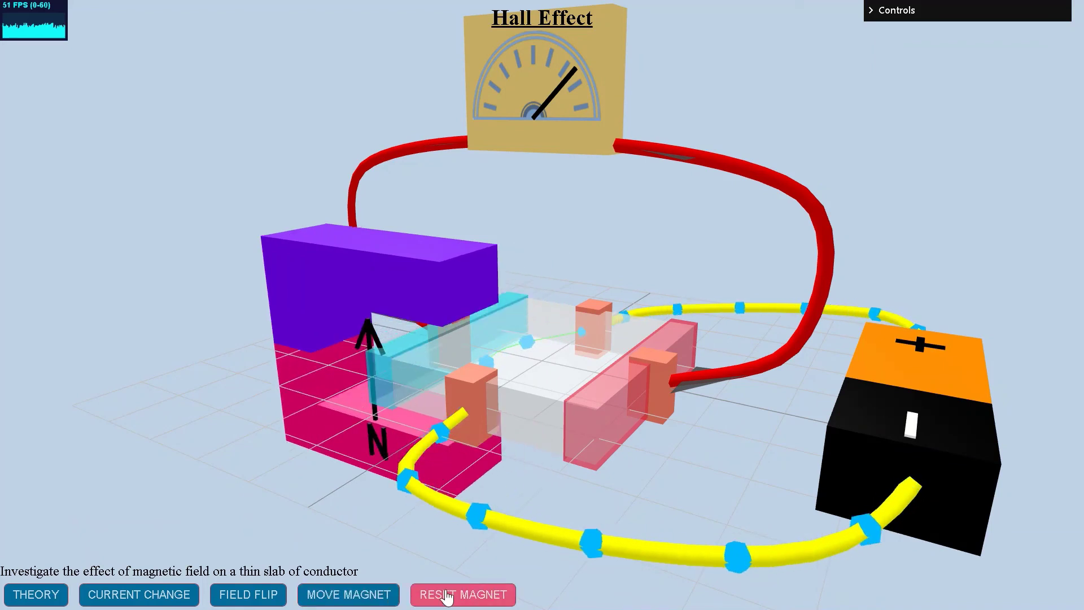